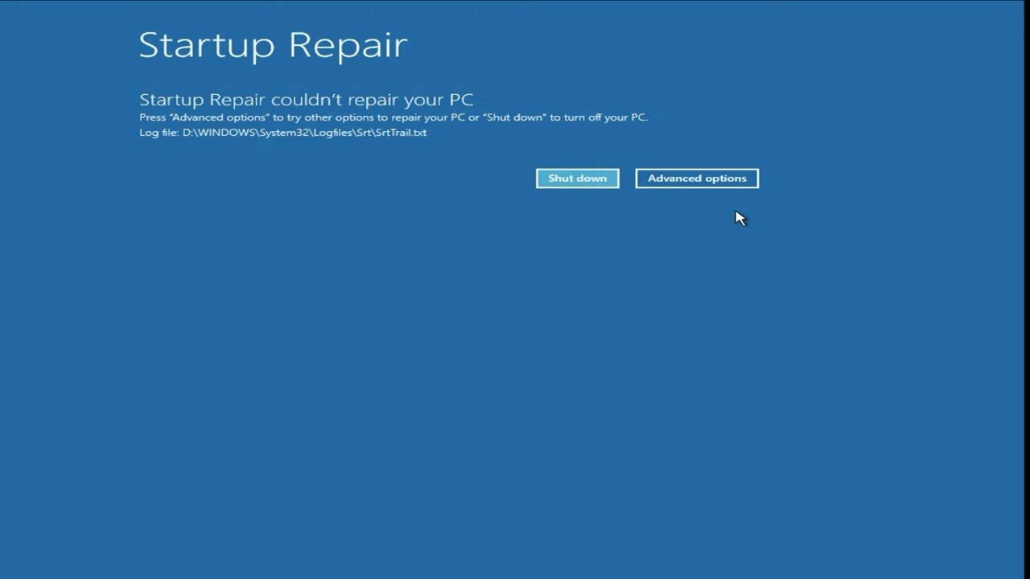
Try to restore Windows with System Restore from the advanced troubleshooting options, and cancel the wizard.
left_click(700, 184)
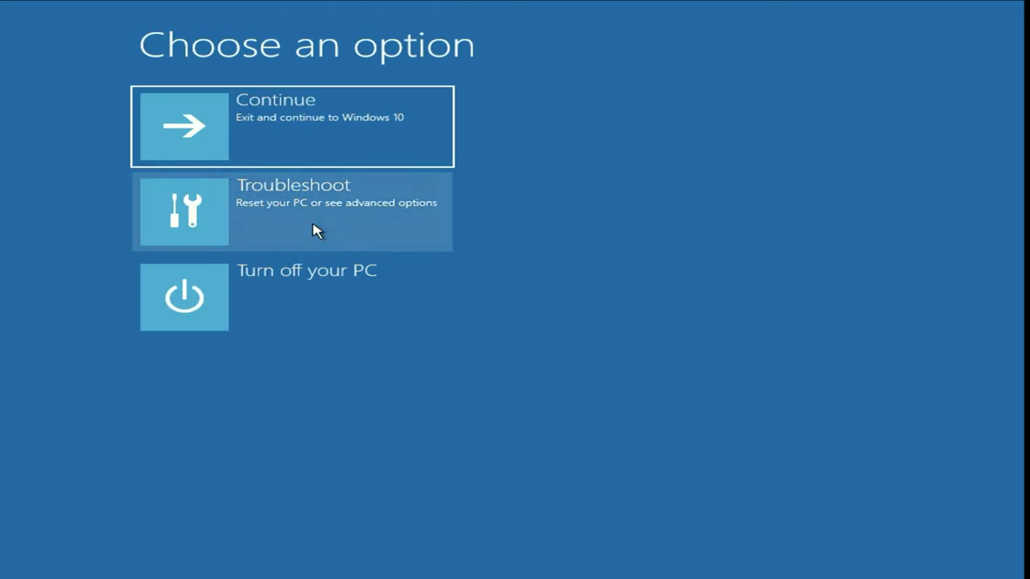
left_click(313, 228)
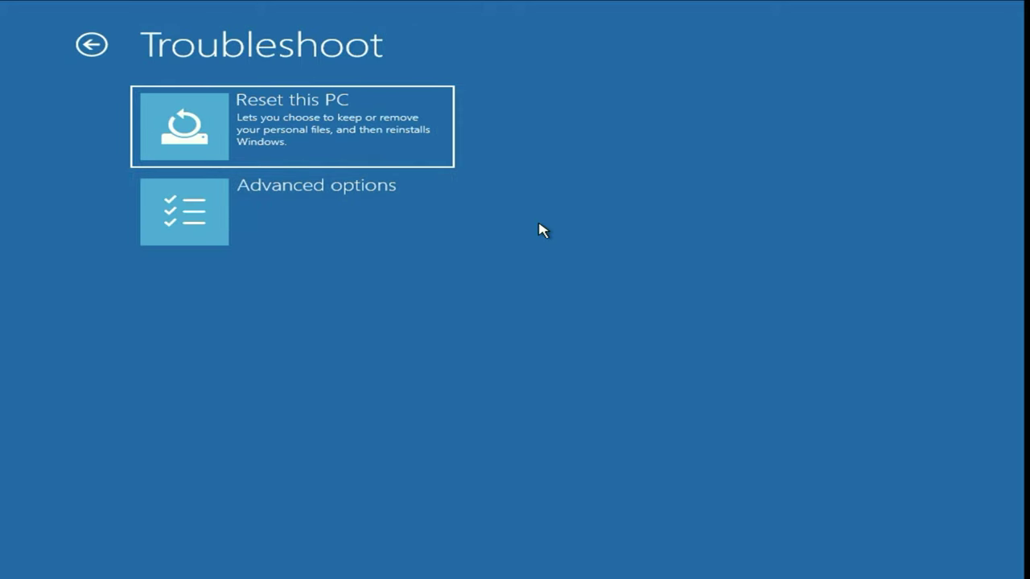
left_click(336, 216)
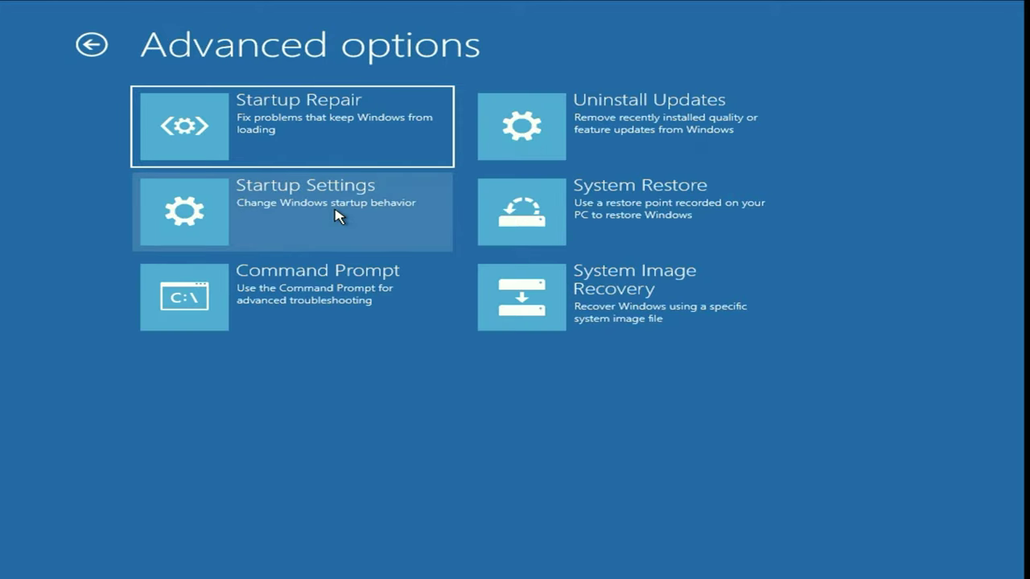
left_click(662, 210)
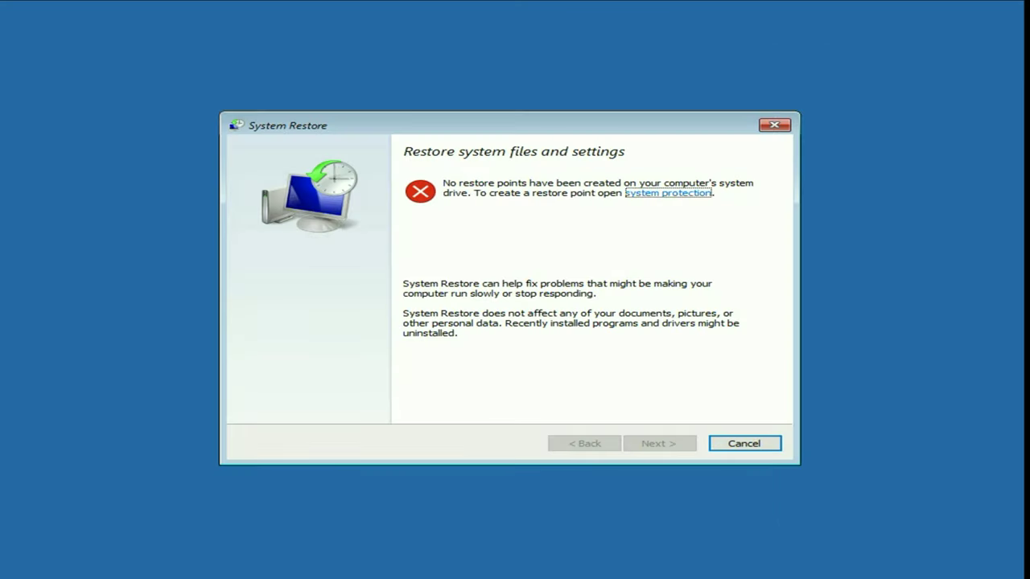
left_click(775, 449)
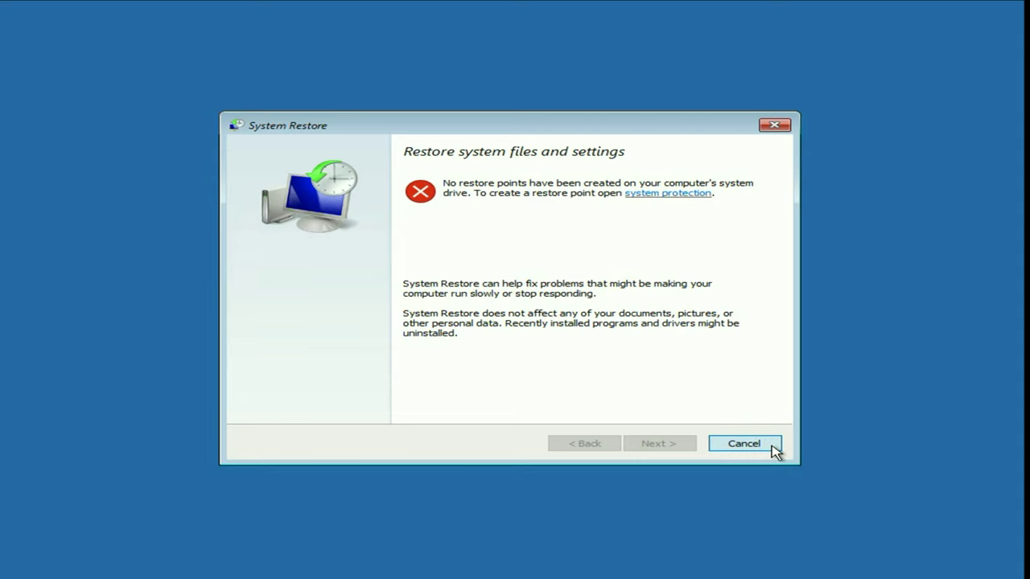
Open the Command Prompt from the advanced troubleshooting options and check the disk with chkdsk /f /r c:.
left_click(339, 202)
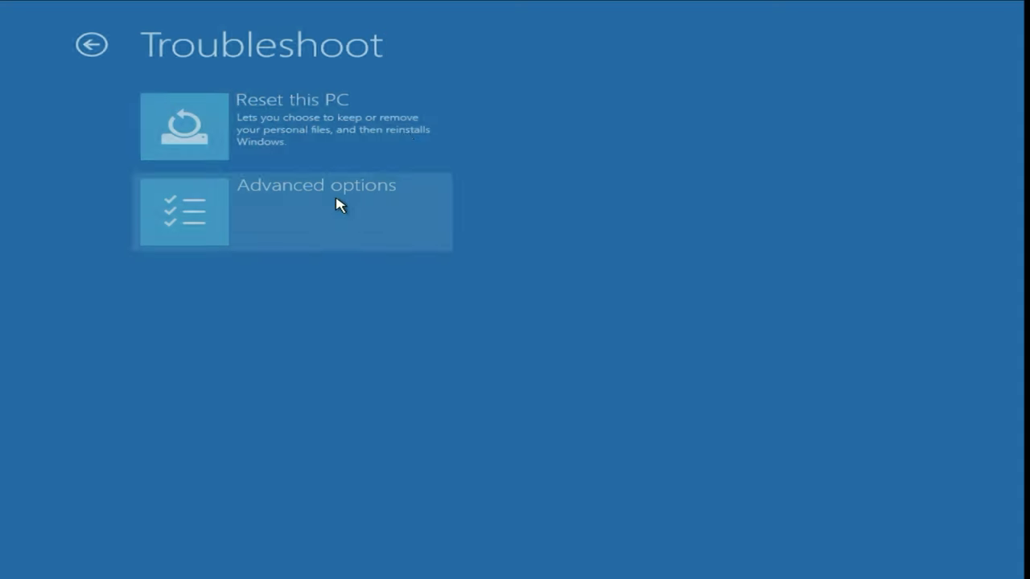
left_click(393, 218)
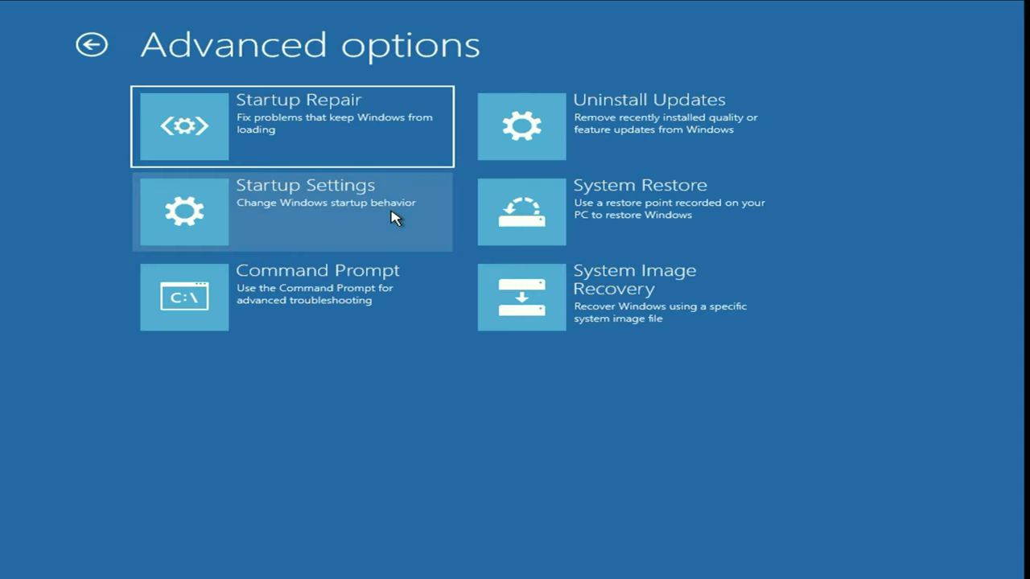
left_click(362, 301)
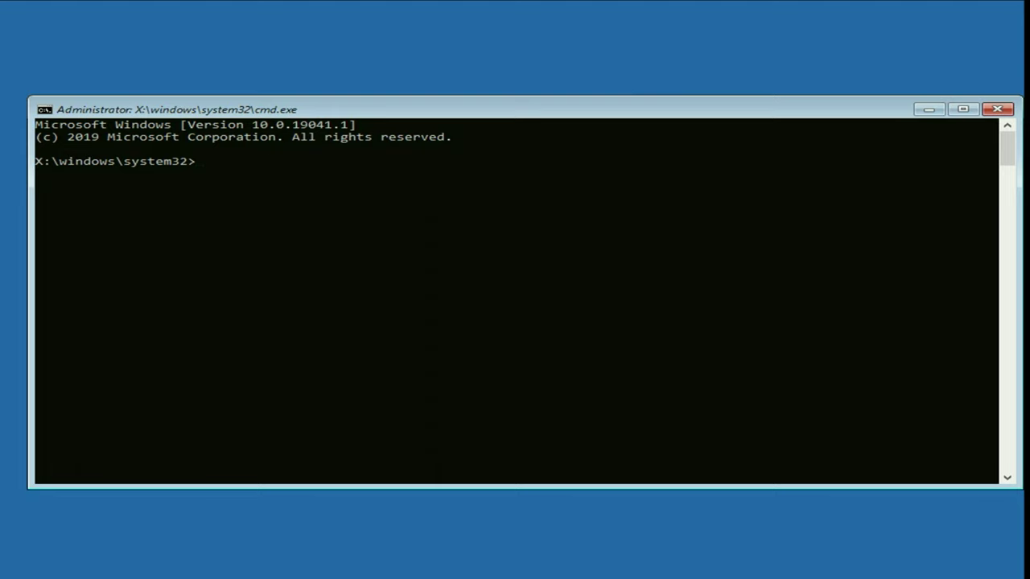
type("chkdsk /f /r c:")
key("Return")
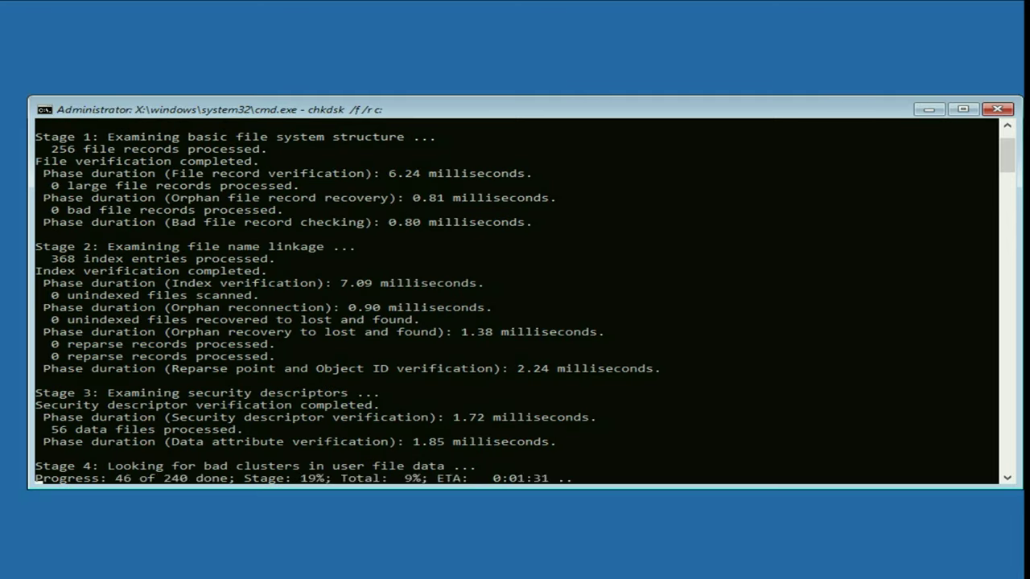
Run the system file scan with sfc /scannow in the Command Prompt.
scroll(354, 285, "down", 3)
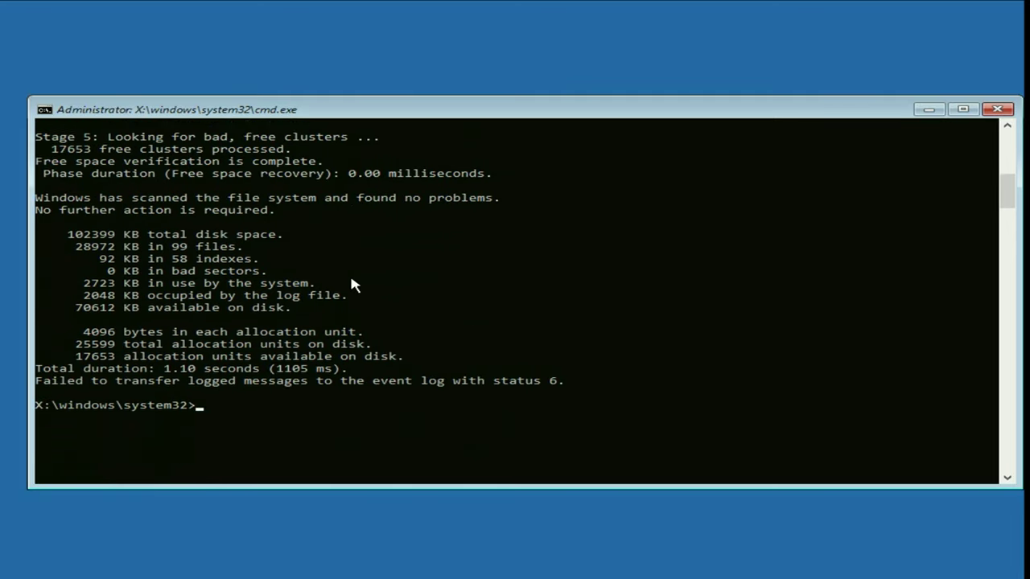
type("sfc /scannow")
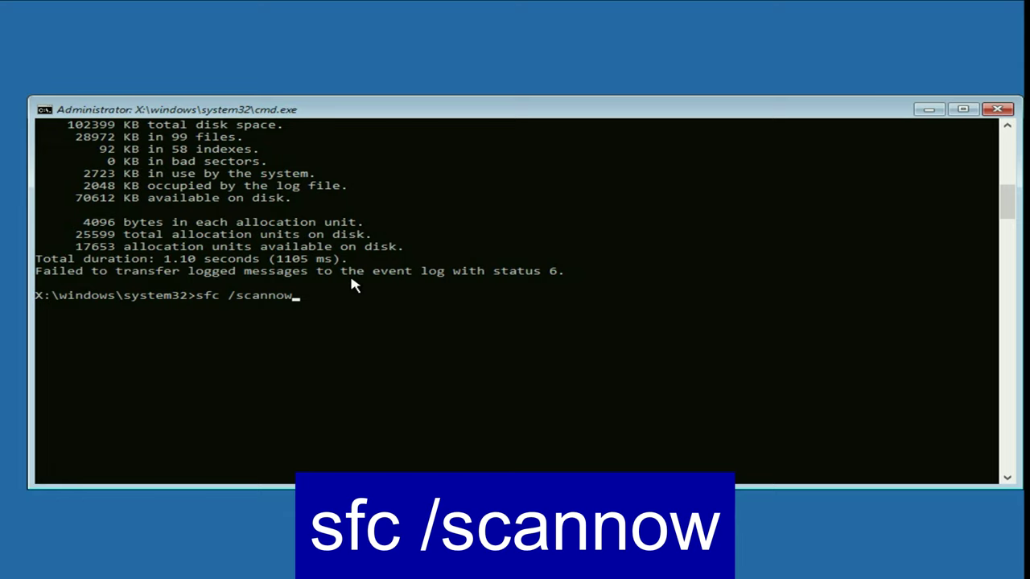
key("Return")
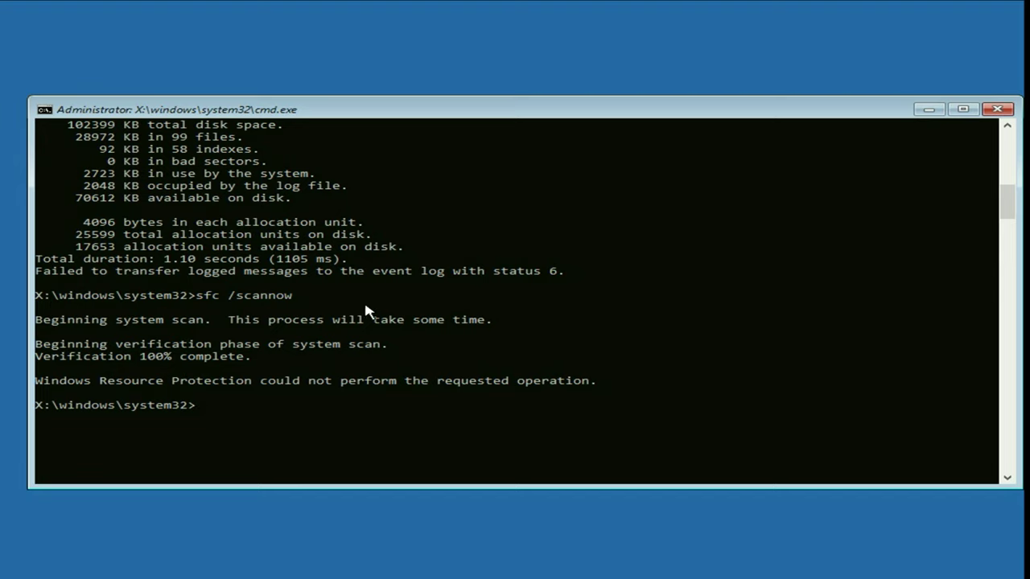
Repair the master boot record with bootrec /fixmbr.
scroll(315, 305, "down", 3)
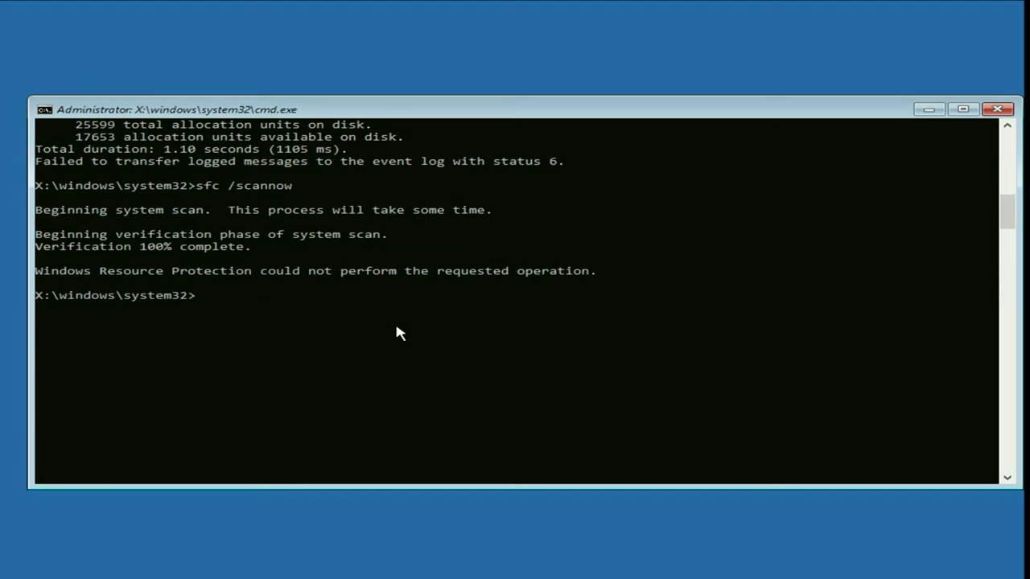
type("bootrec /fixmbr")
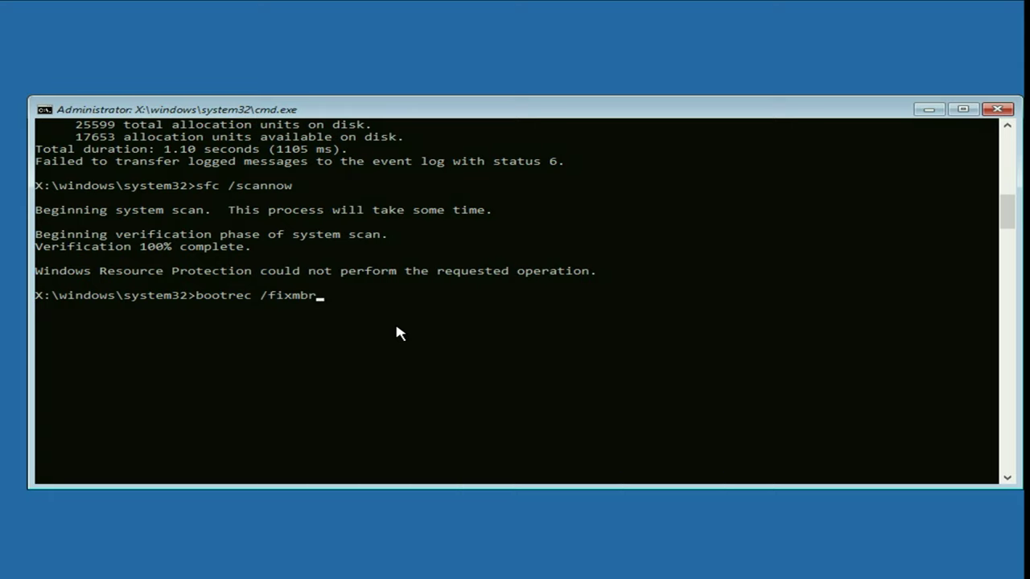
key("Return")
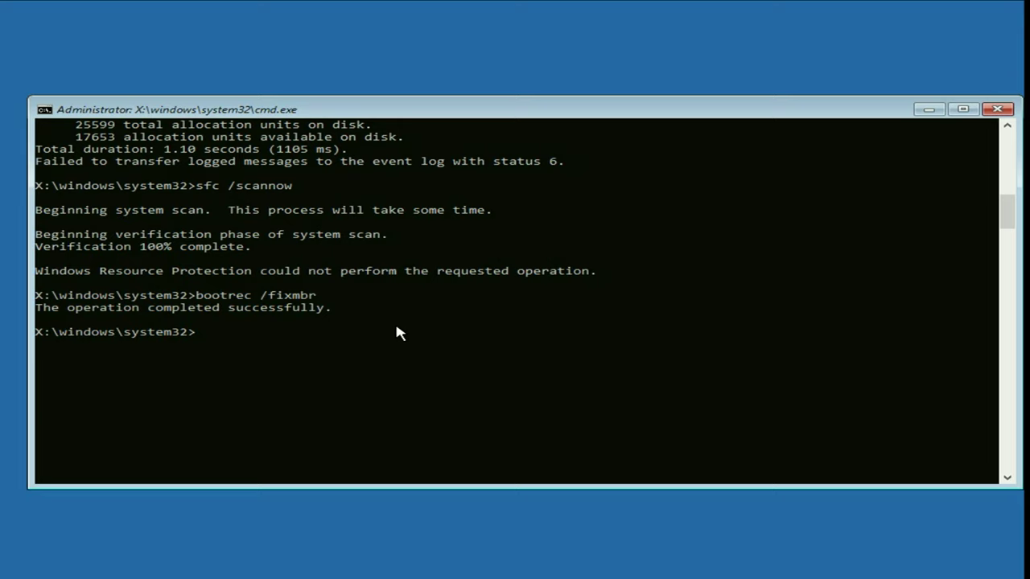
Write a new boot sector to the system partition with bootrec /fixboot.
key("Up")
key("BackSpace")
key("BackSpace")
key("BackSpace")
type("bootrec /fixboot")
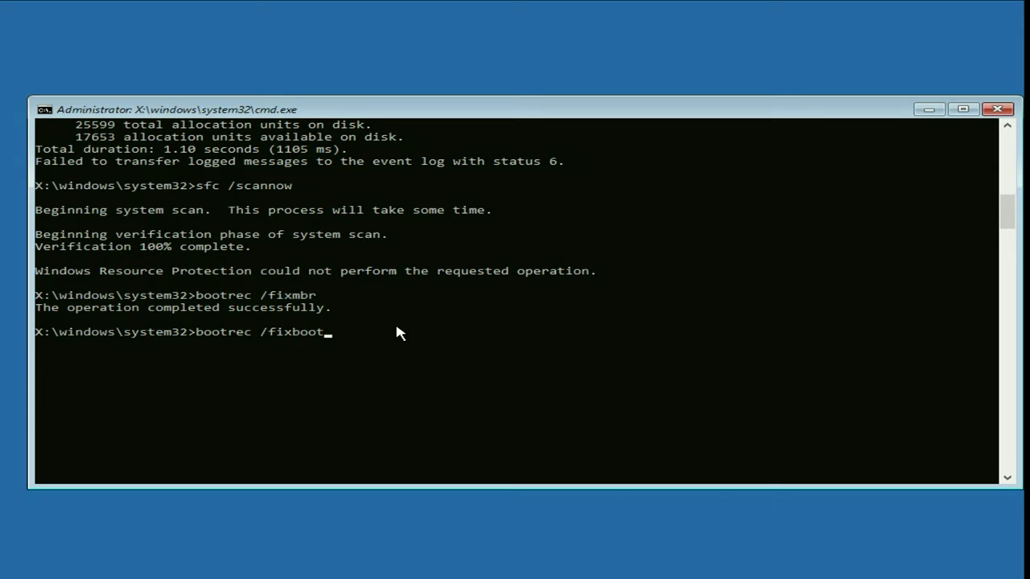
key("Return")
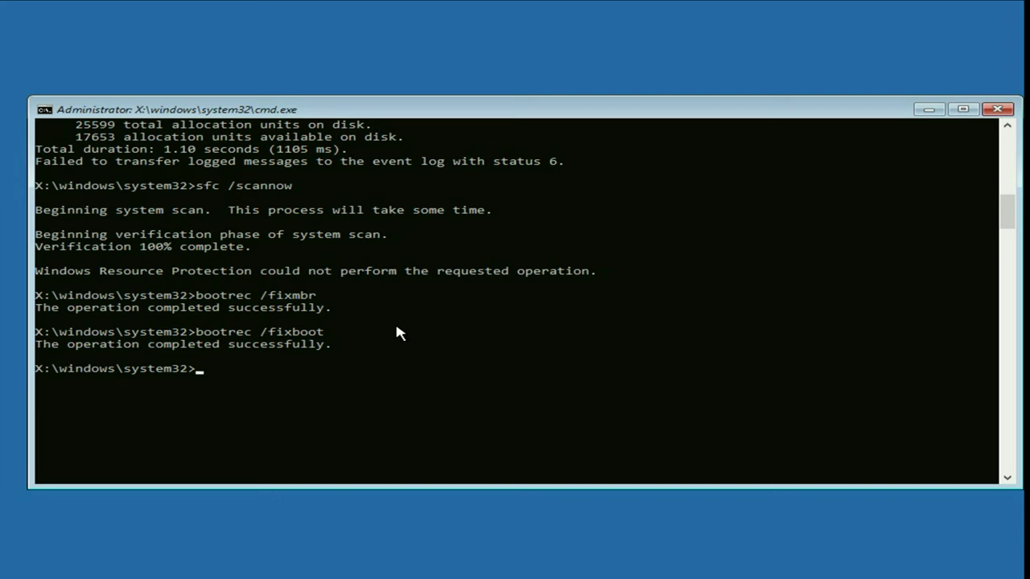
Run bootrec /nt60 sys and close the Command Prompt with exit.
type("bootrec /nt60 sys")
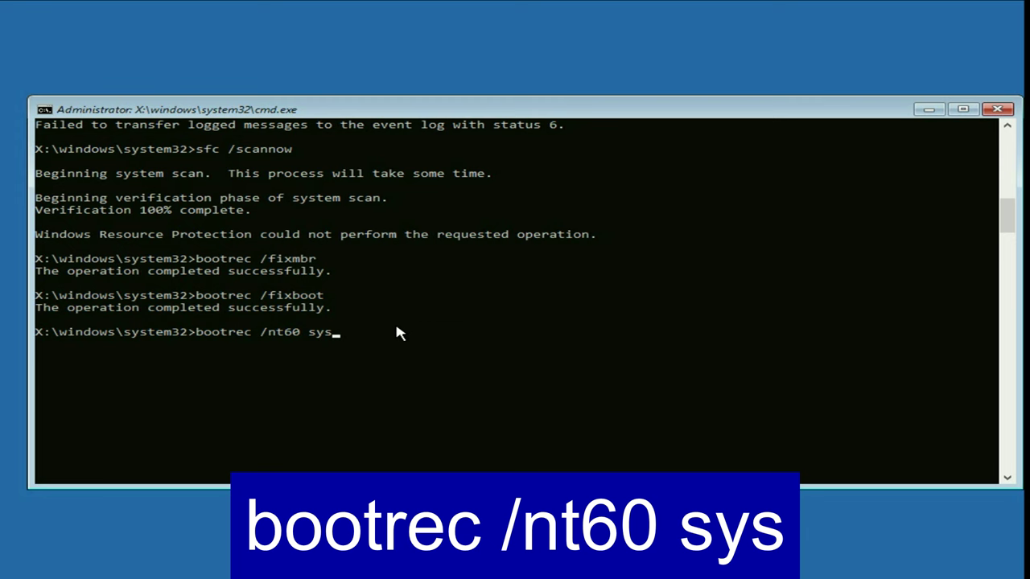
key("Return")
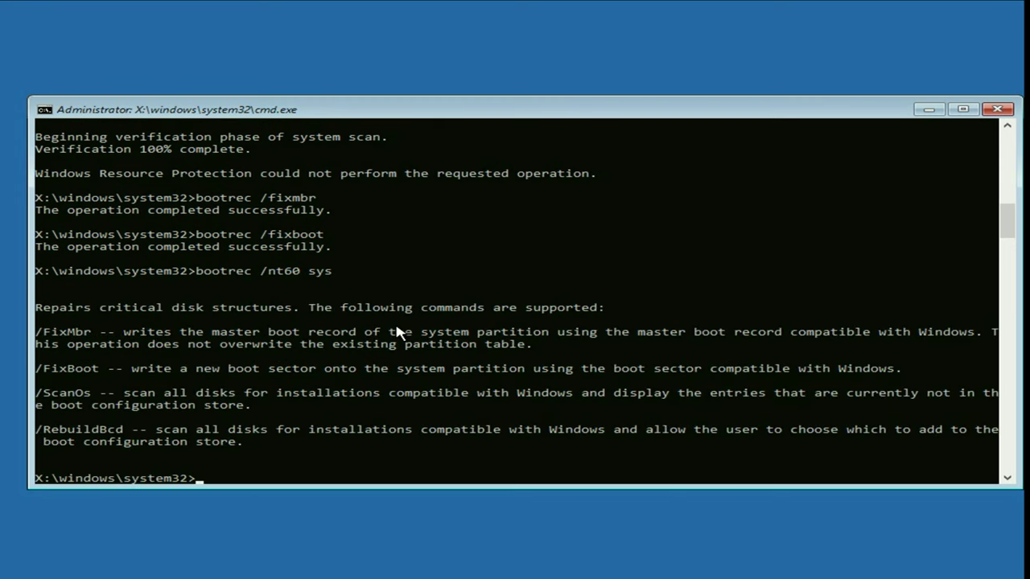
scroll(394, 331, "down", 3)
type("e")
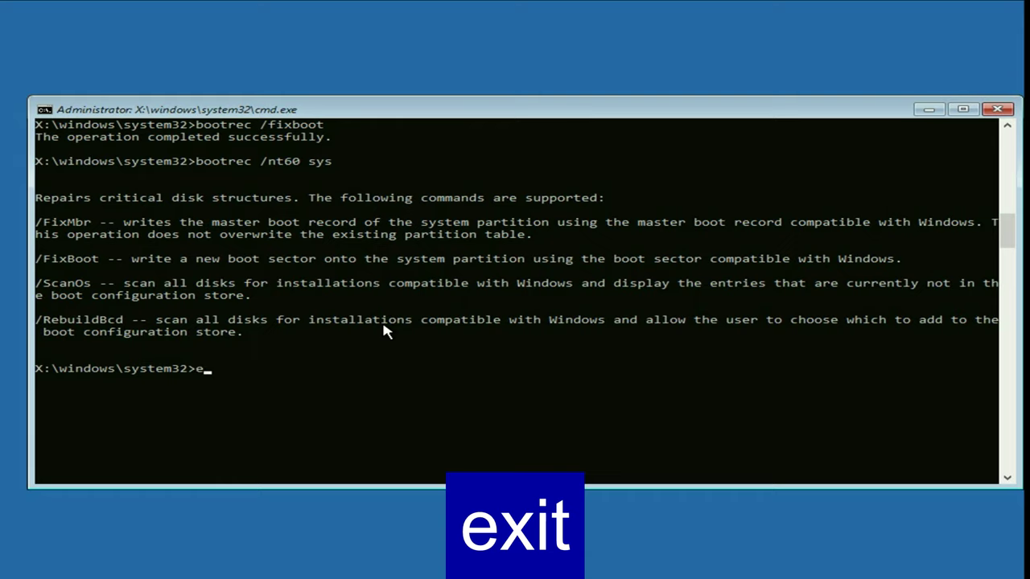
type("xit")
key("Return")
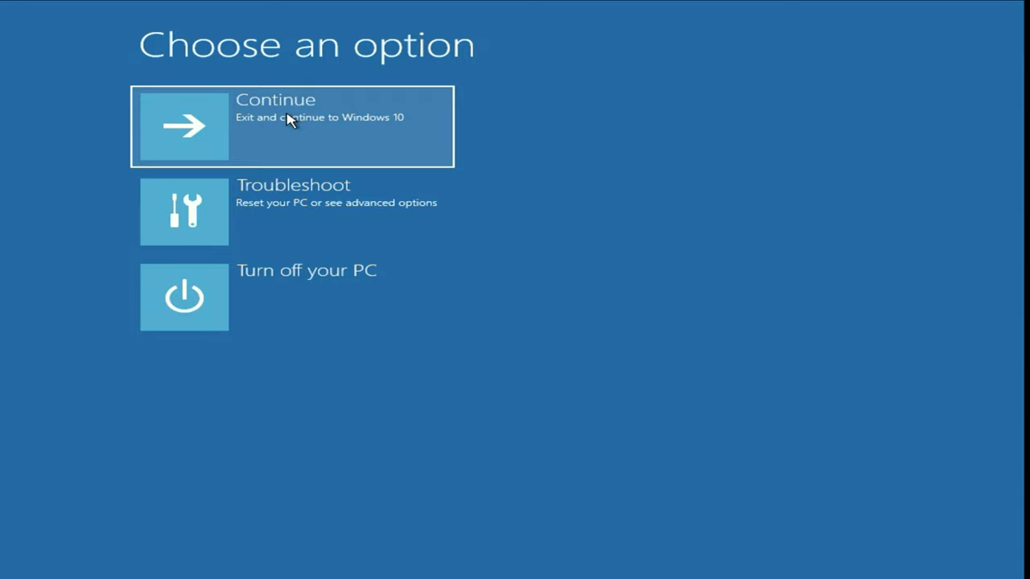
Run Startup Repair from the advanced troubleshooting options.
left_click(347, 229)
left_click(382, 225)
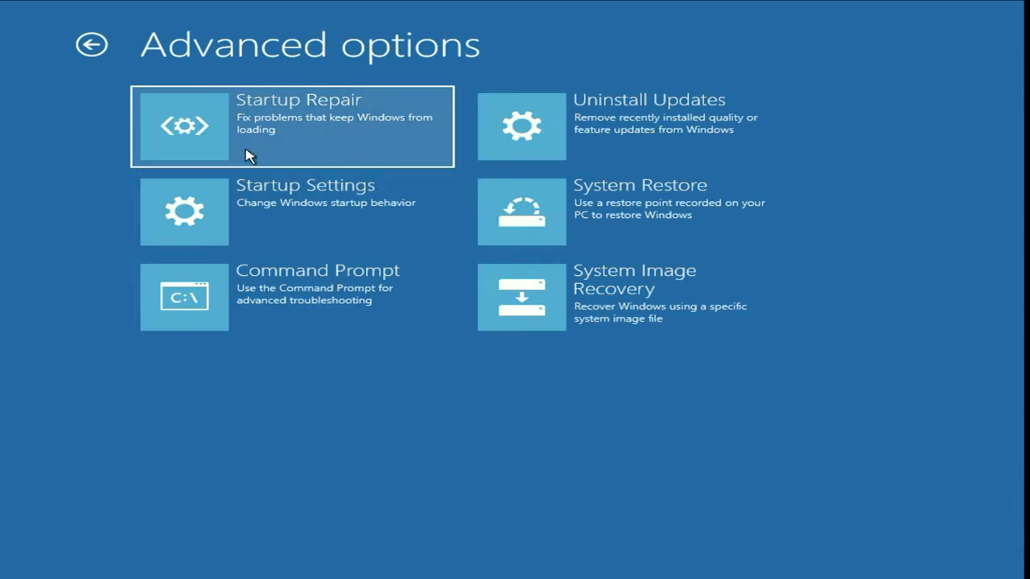
left_click(315, 125)
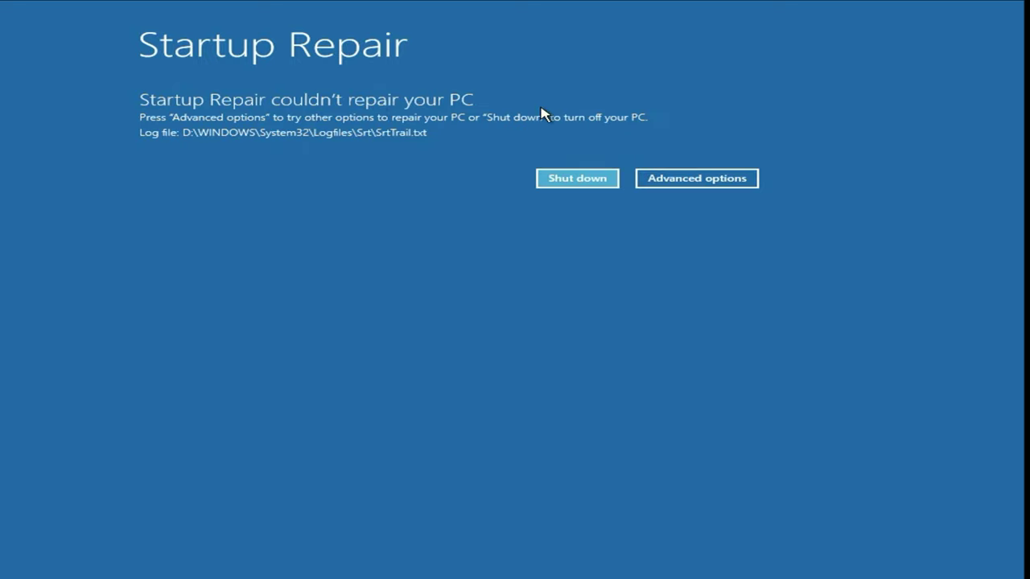
Return to the advanced troubleshooting options, open the Command Prompt and switch to the C: drive.
left_click(728, 185)
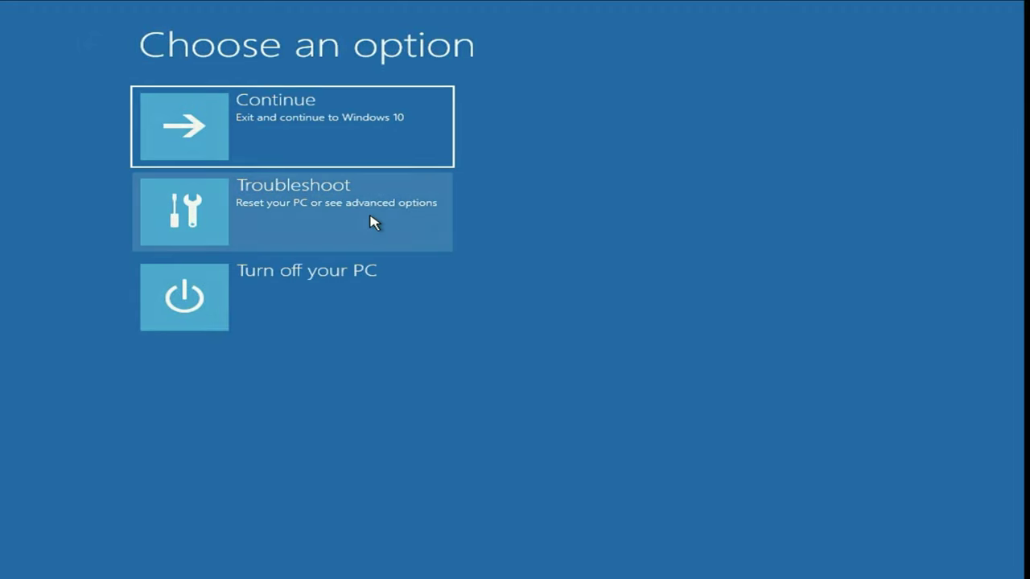
left_click(373, 222)
left_click(342, 220)
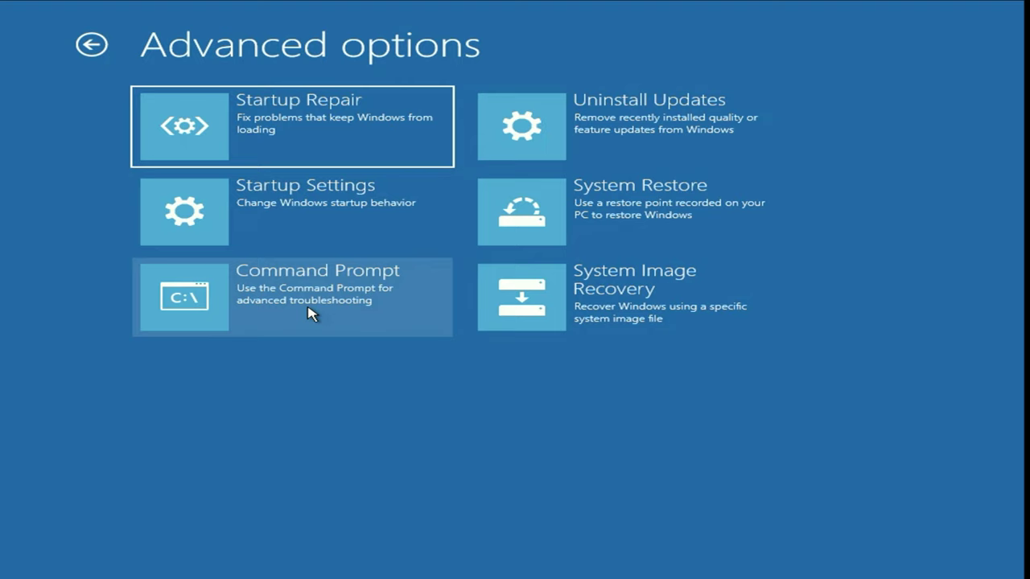
left_click(311, 313)
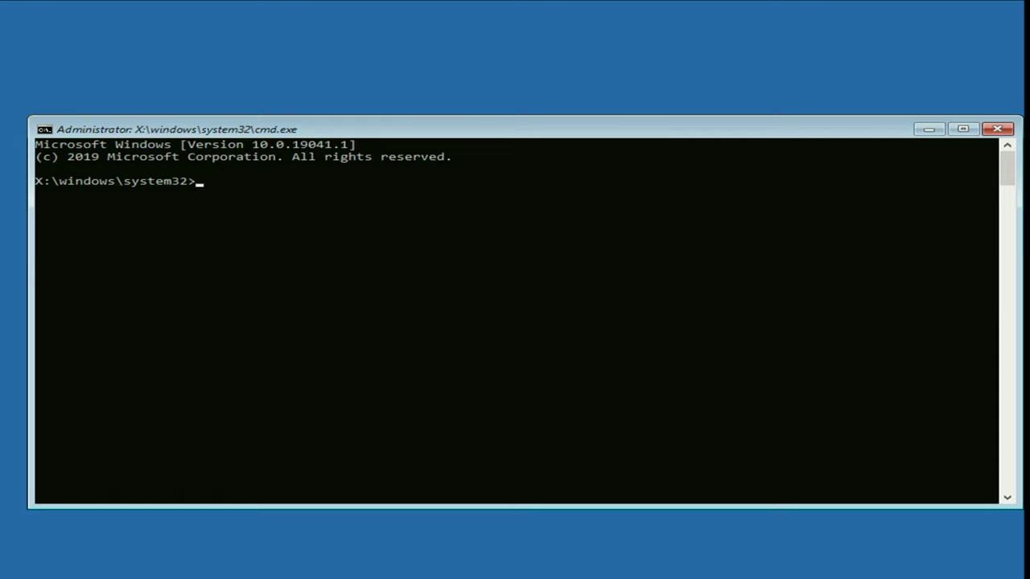
type("c:")
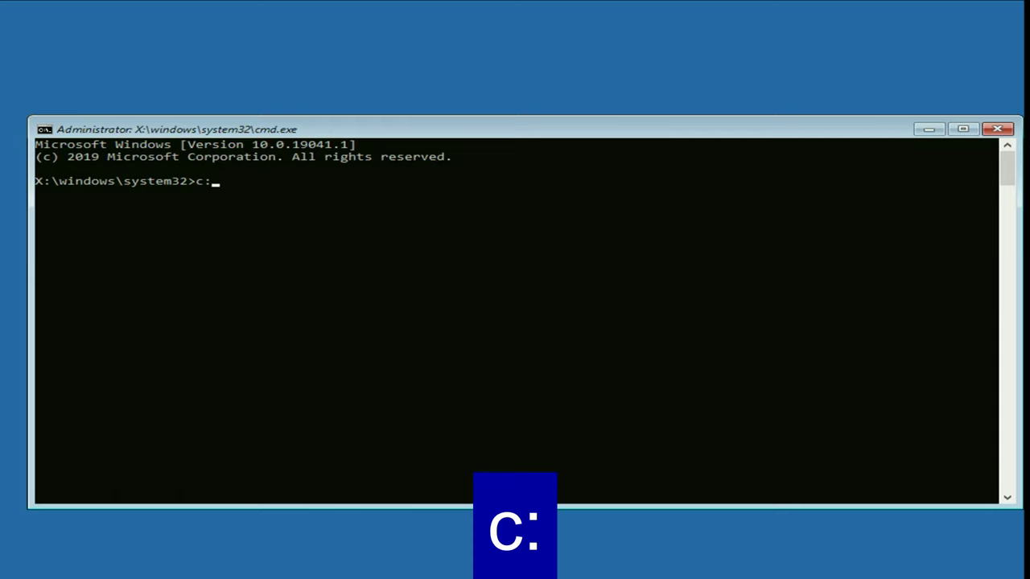
key("Return")
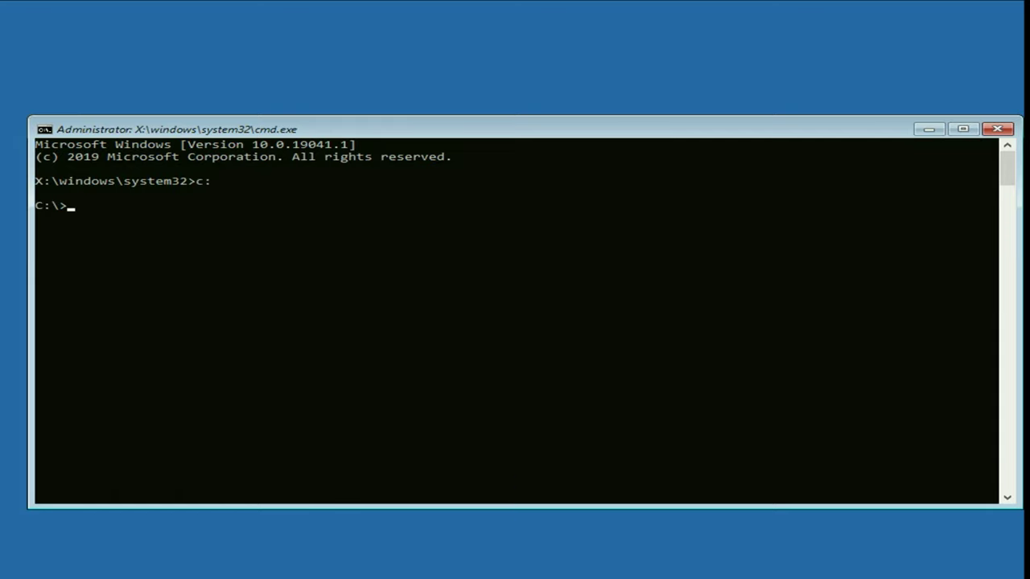
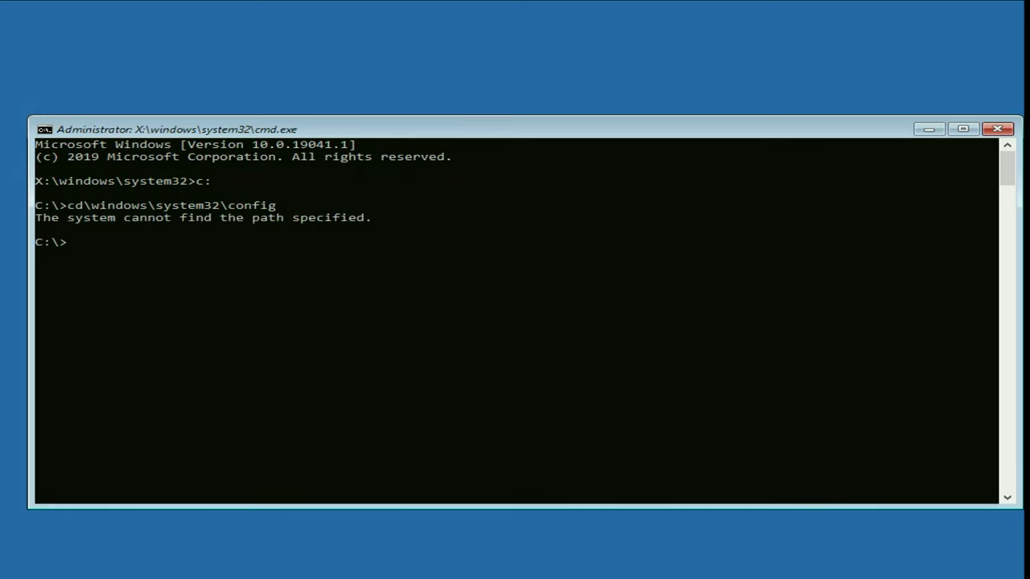
Create a folder named backup on the C: drive and try to copy all files into it with copy *.* backup.
type("MD backup")
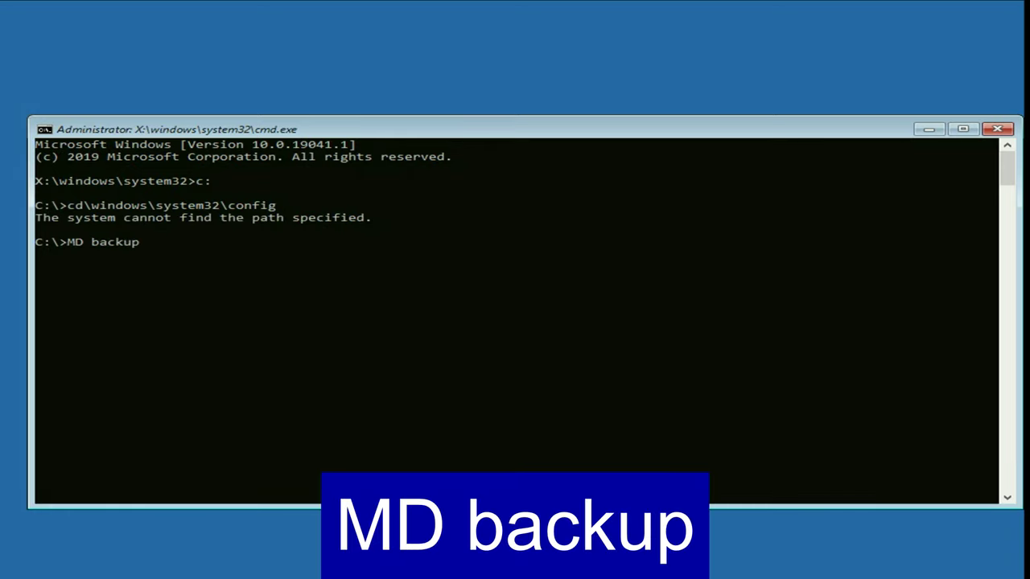
key("Return")
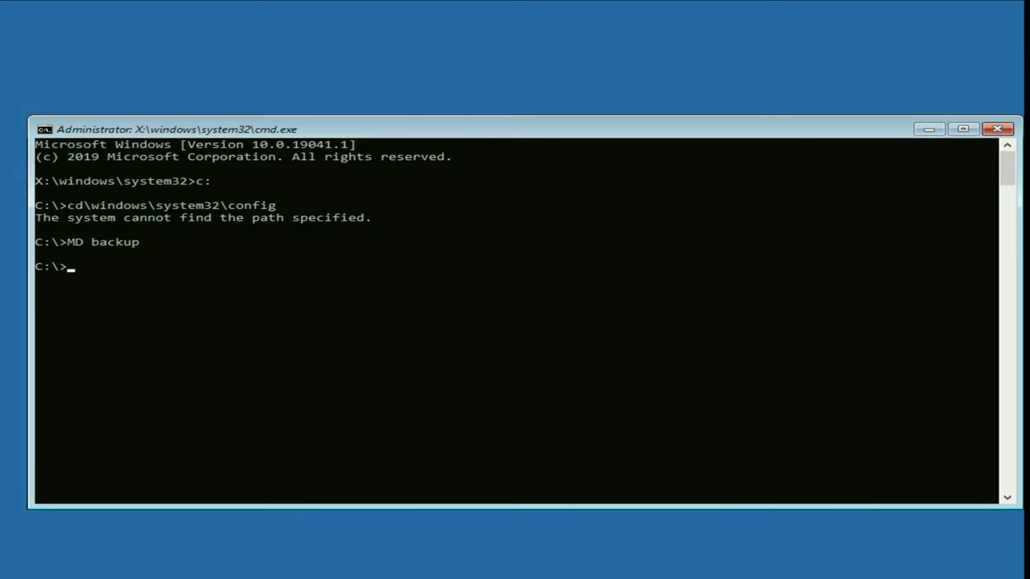
type("copy *.* backup")
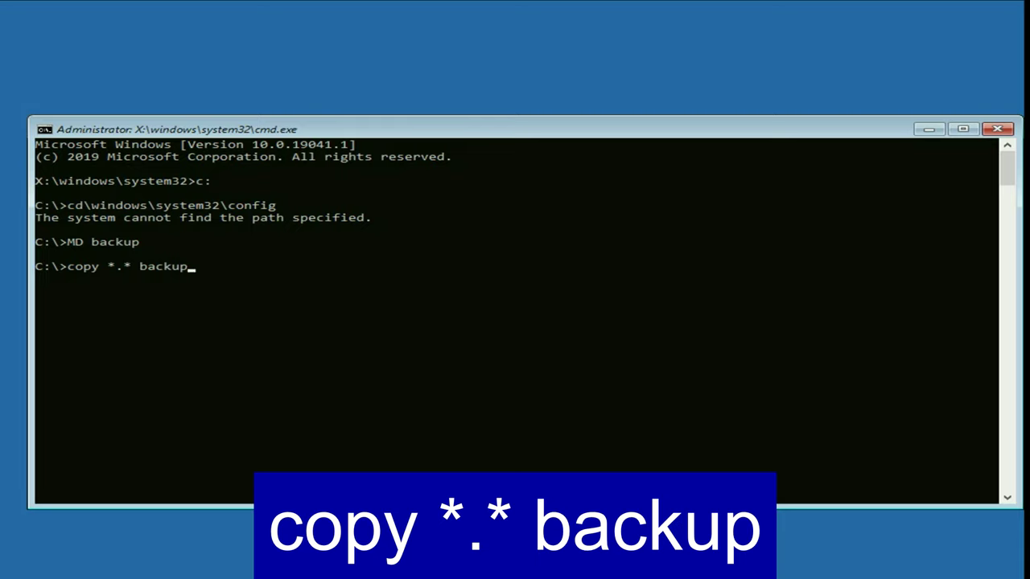
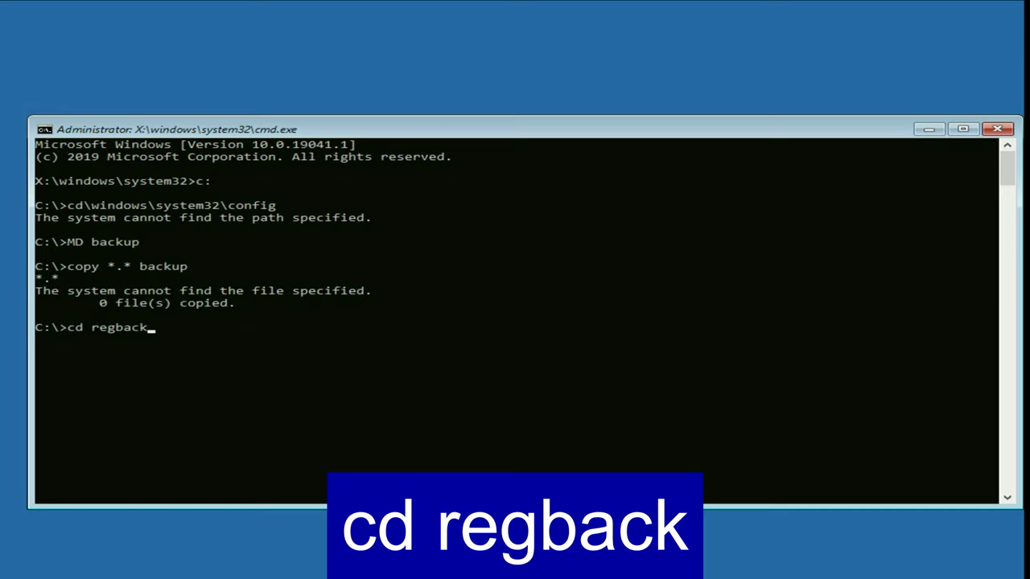
key("Return")
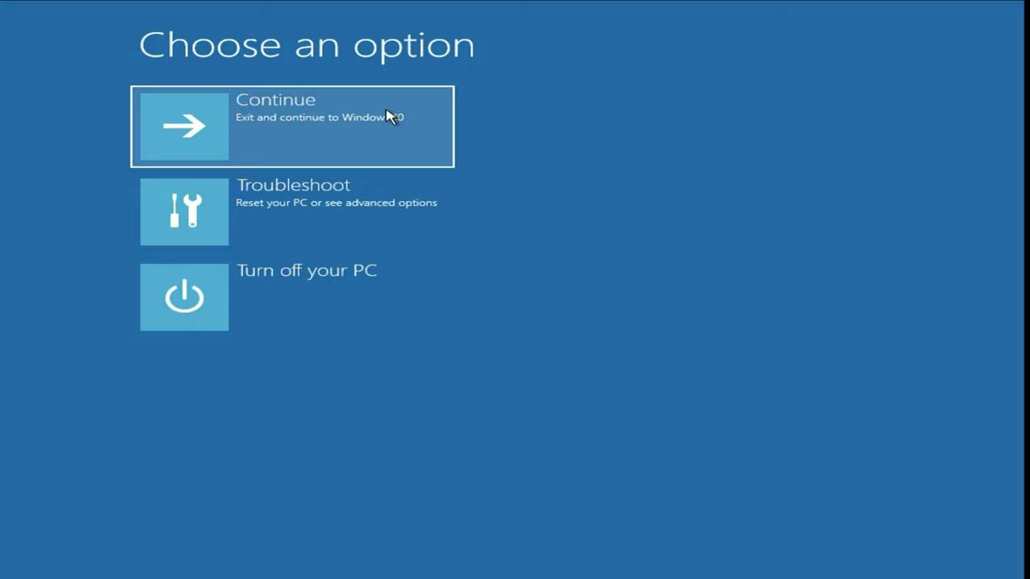
Open the Uninstall Updates page from the advanced troubleshooting options to view the quality and feature update removal choices.
left_click(423, 206)
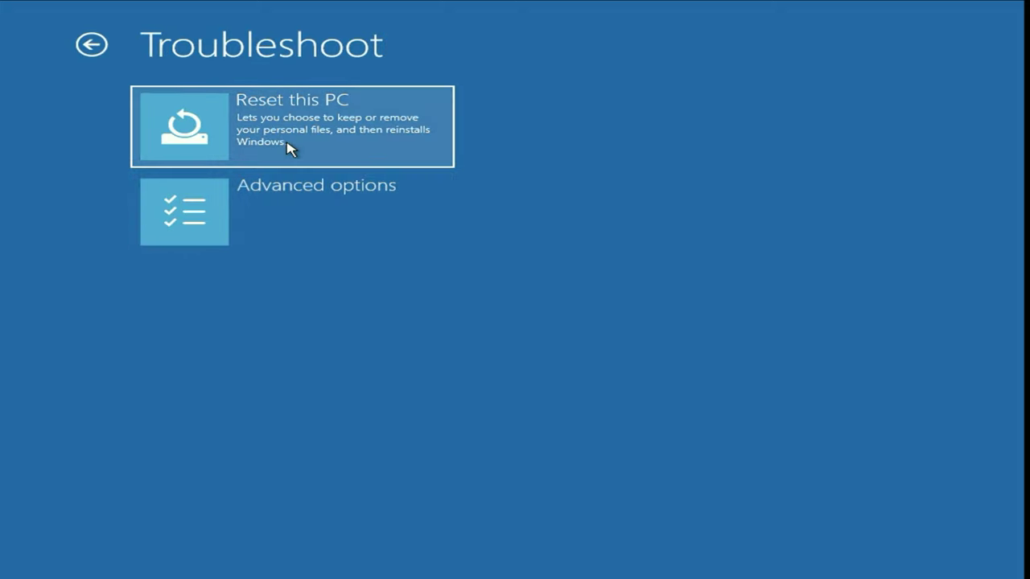
left_click(377, 204)
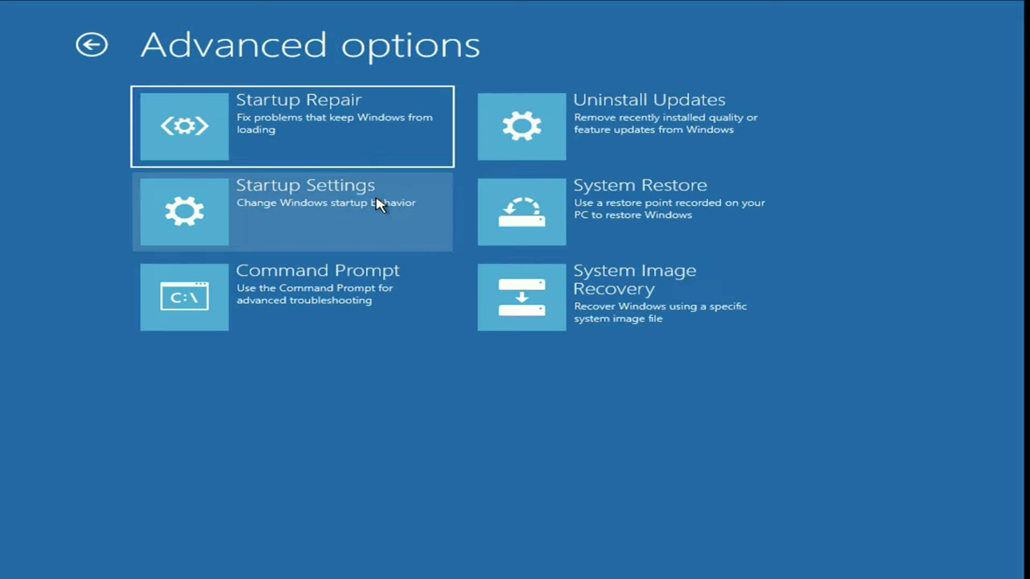
left_click(619, 118)
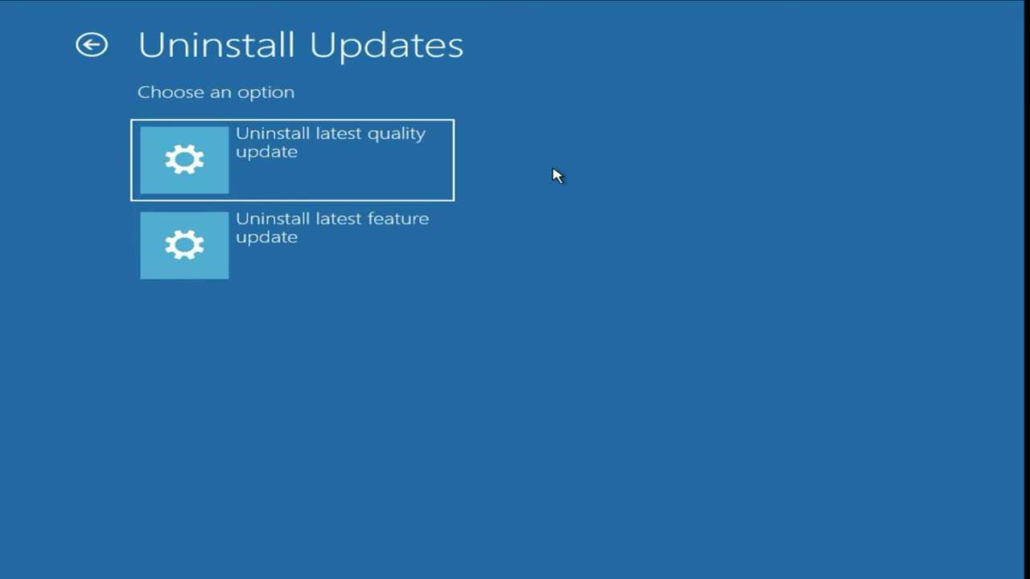
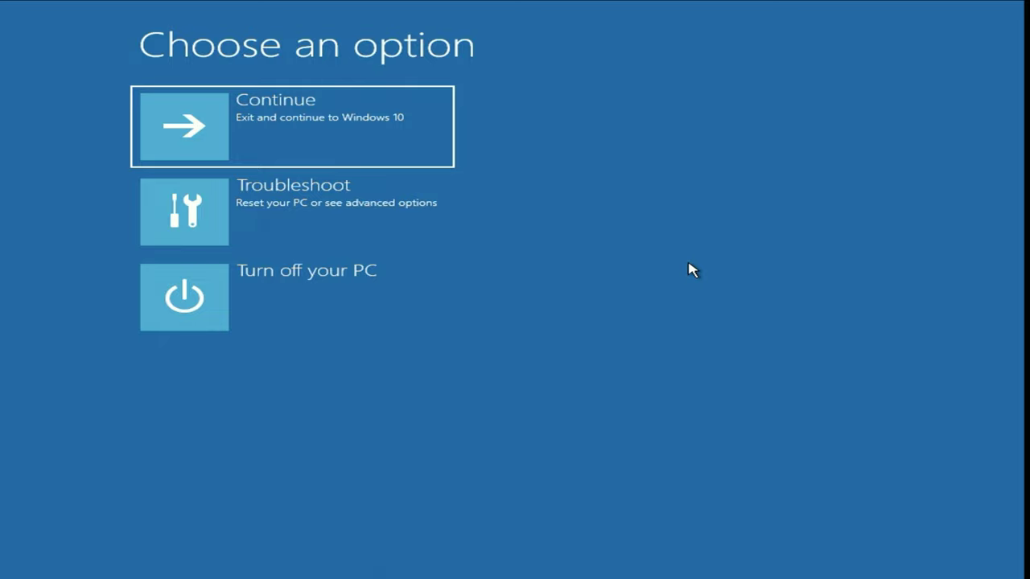
Start Reset this PC from the troubleshooting options, choosing Keep my files and Local reinstall.
left_click(330, 208)
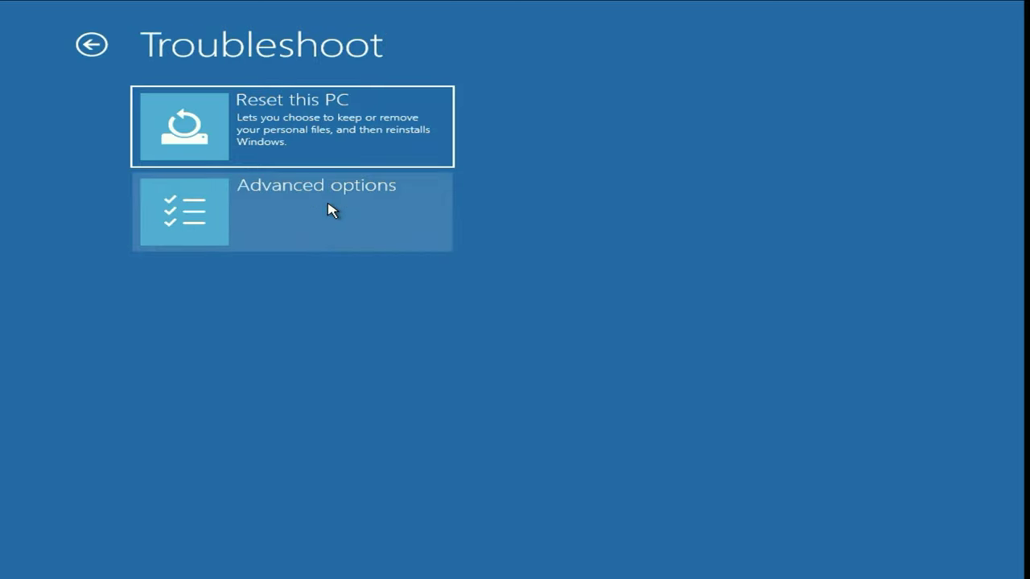
left_click(305, 122)
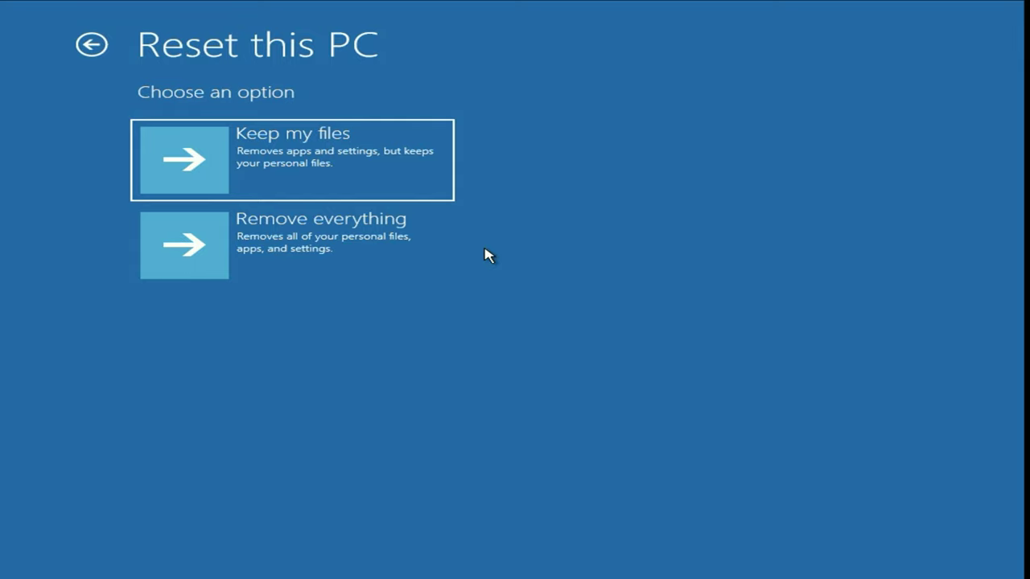
left_click(368, 165)
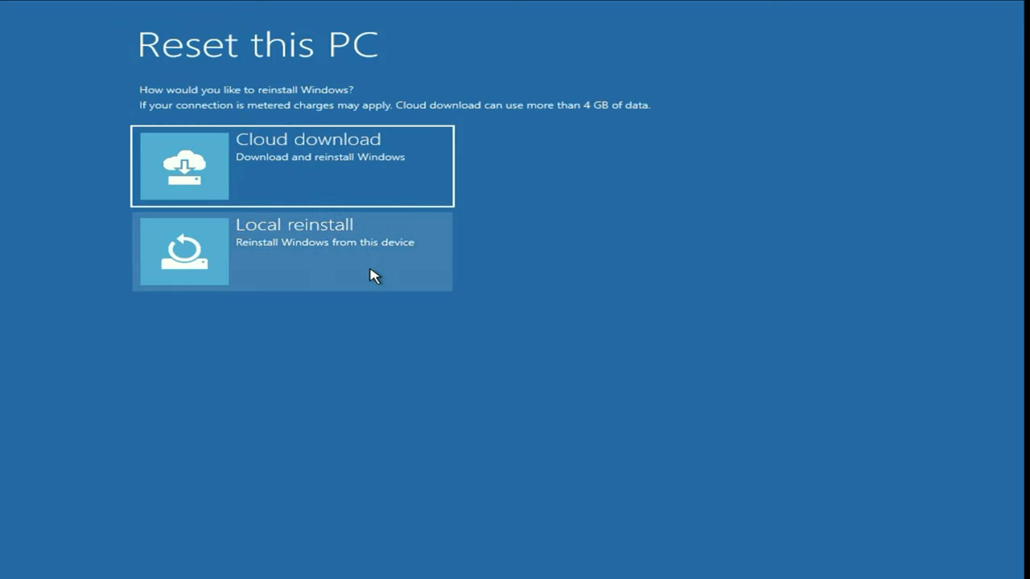
left_click(361, 262)
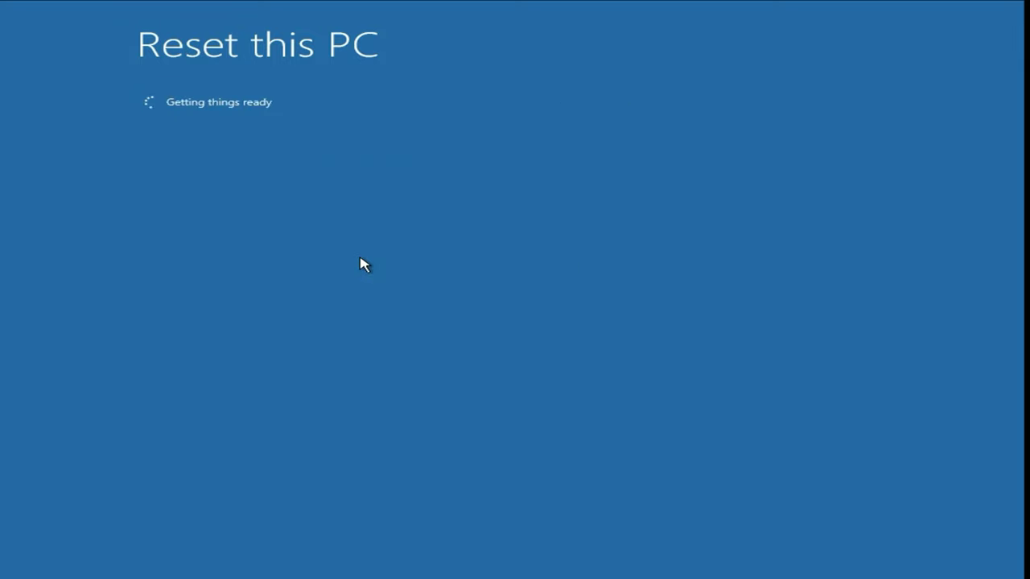